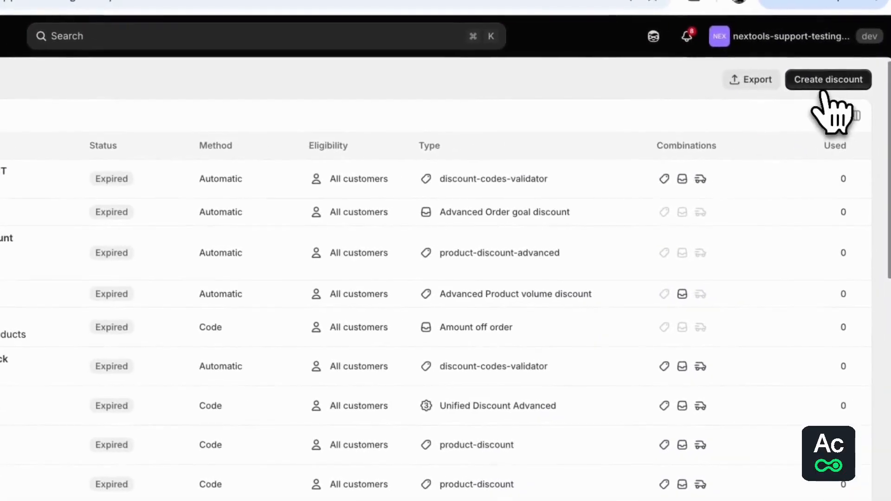
# - Create an amount off order discount as an automatic discount with the title DISCOUNT A
pyautogui.click(819, 88)
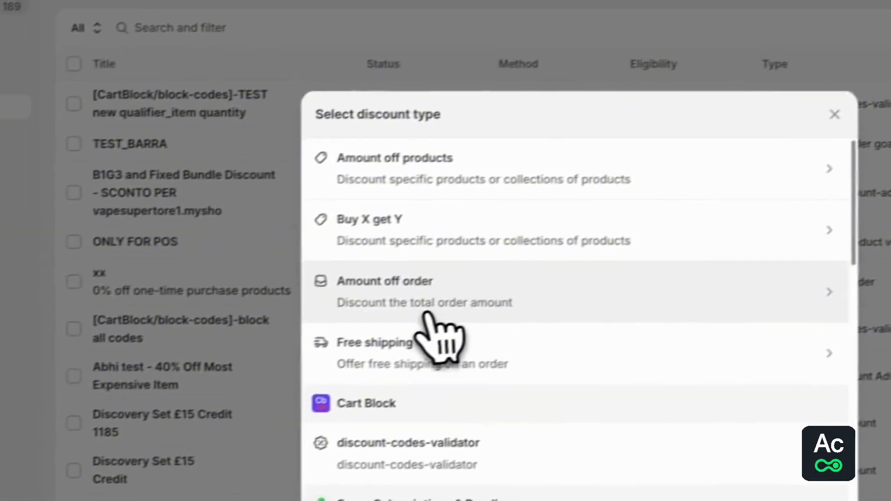
pyautogui.click(437, 302)
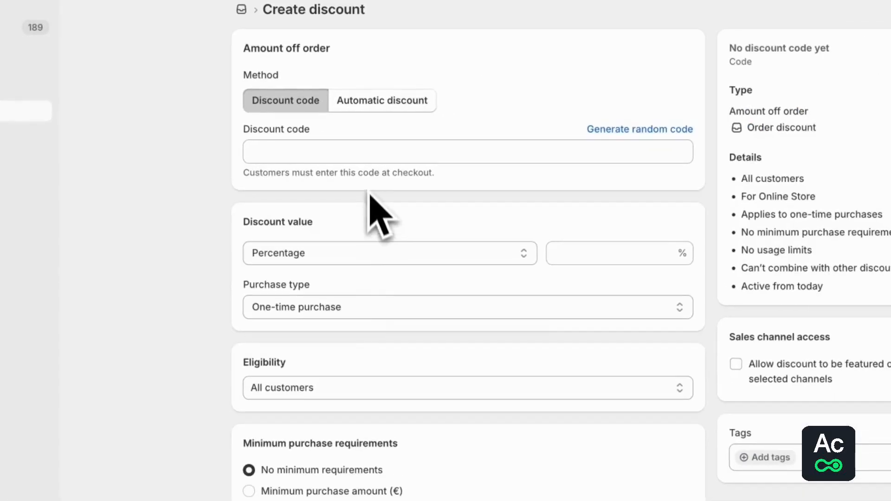
pyautogui.click(361, 103)
pyautogui.click(268, 152)
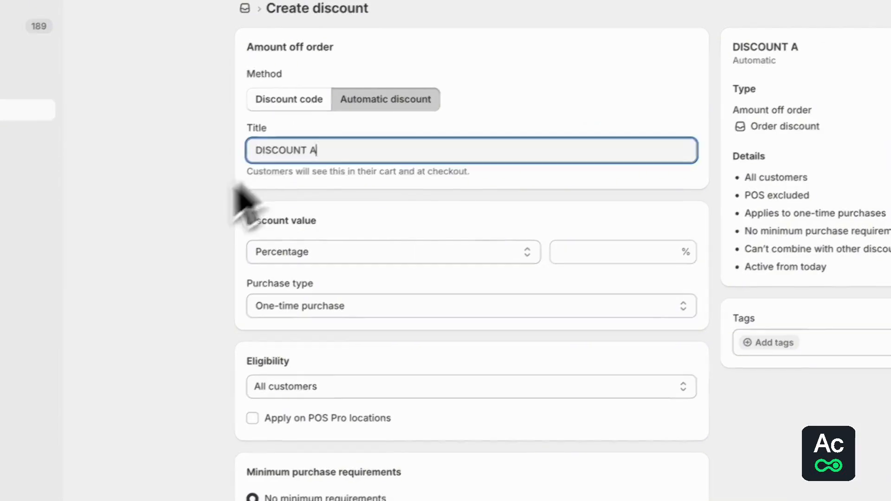
pyautogui.click(140, 238)
pyautogui.doubleClick(366, 162)
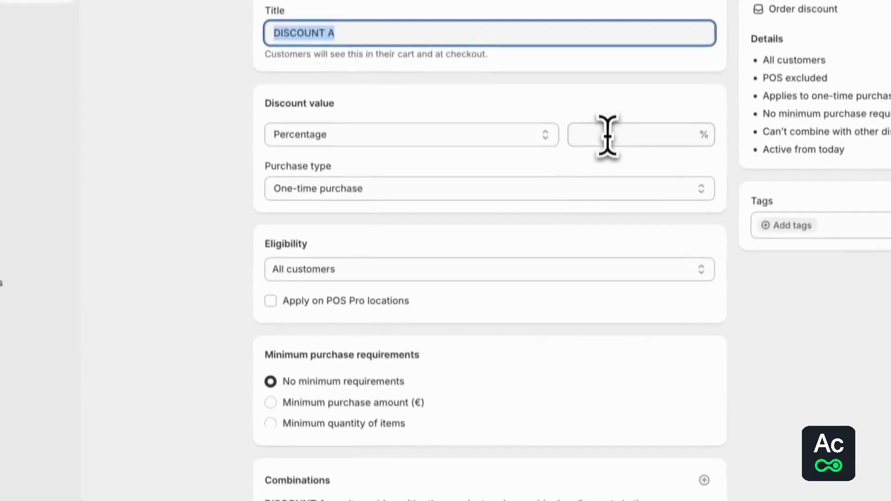
# - Set the percentage discount value of DISCOUNT A to 50%
pyautogui.click(608, 242)
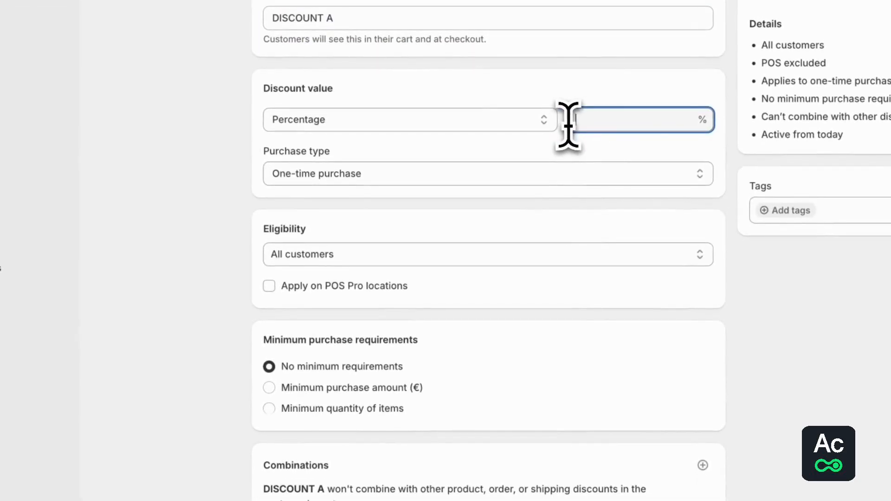
pyautogui.write('50')
pyautogui.click(209, 229)
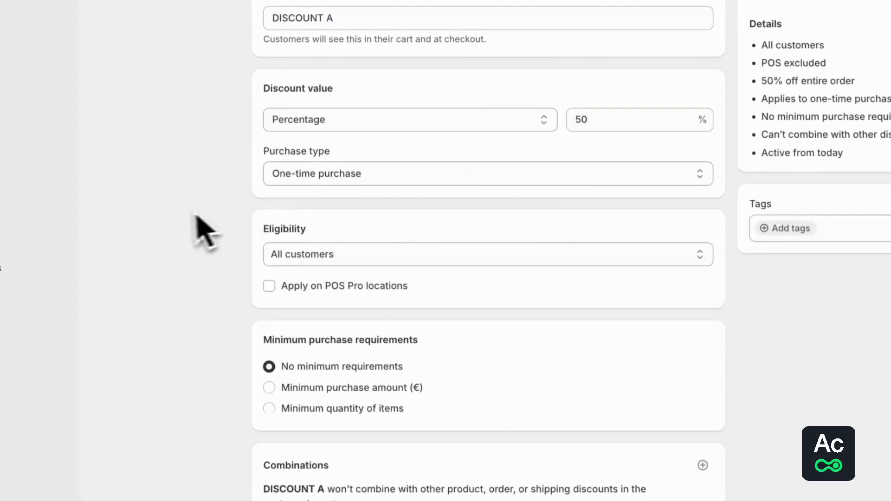
# - Require a minimum purchase amount of €500.00 for the discount
pyautogui.scroll(-1, 190, 316)
pyautogui.click(316, 387)
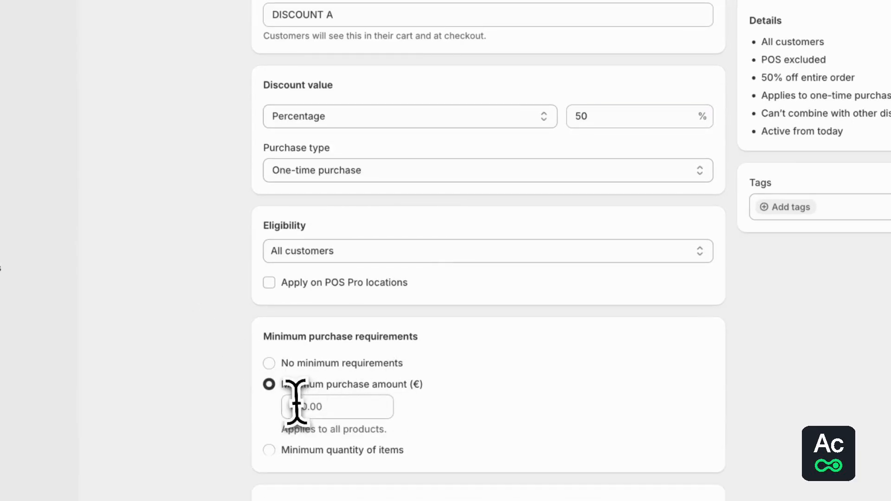
pyautogui.write('5')
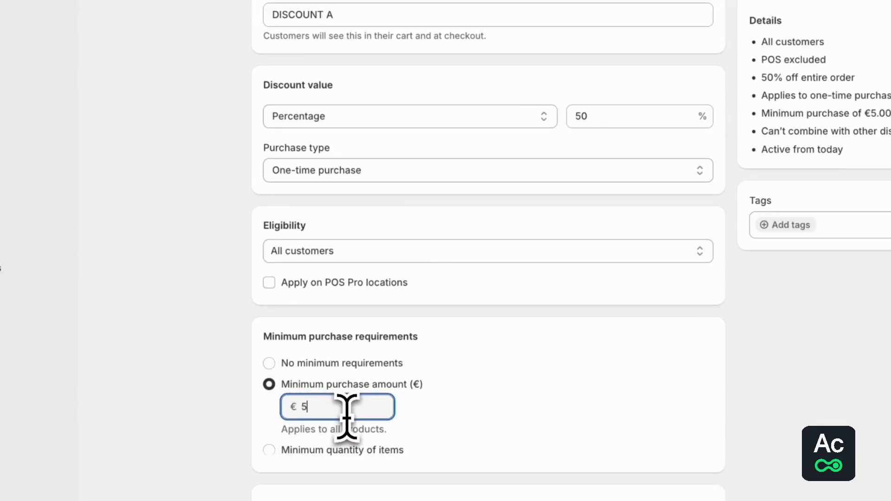
pyautogui.click(653, 410)
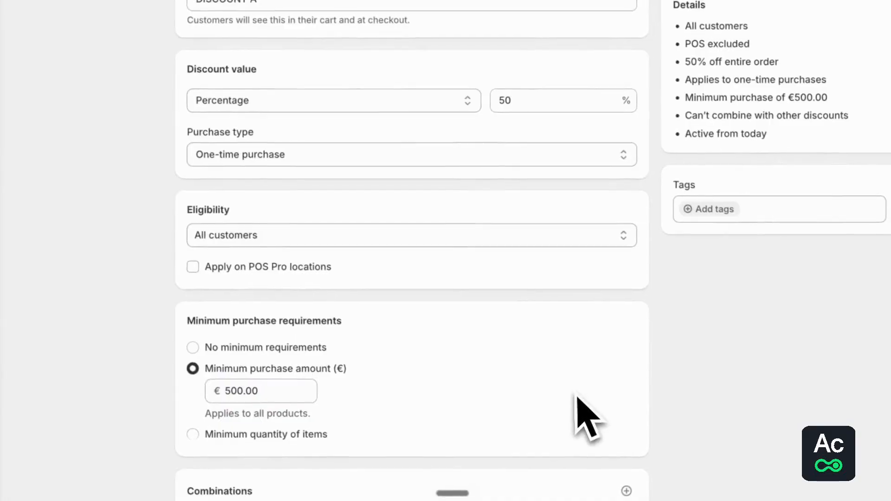
pyautogui.scroll(-5, 653, 411)
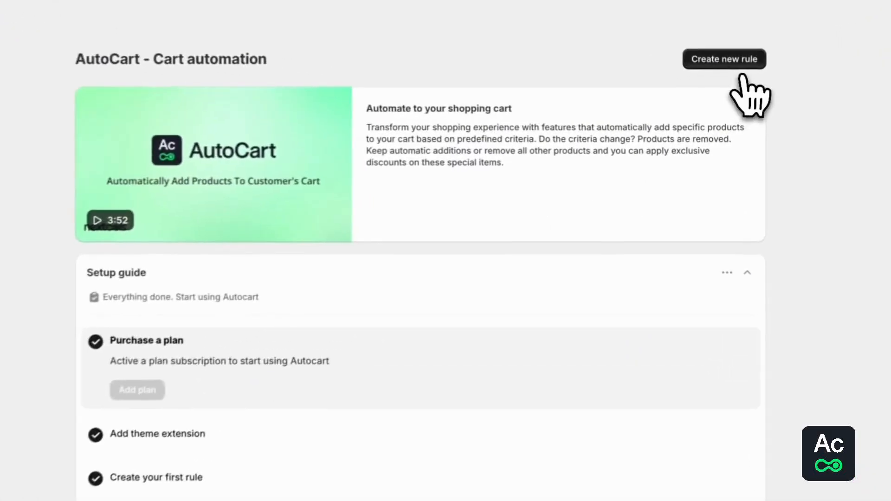
# - Create a new Global Automation rule in AutoCart and title it Ignore Discount
pyautogui.click(723, 79)
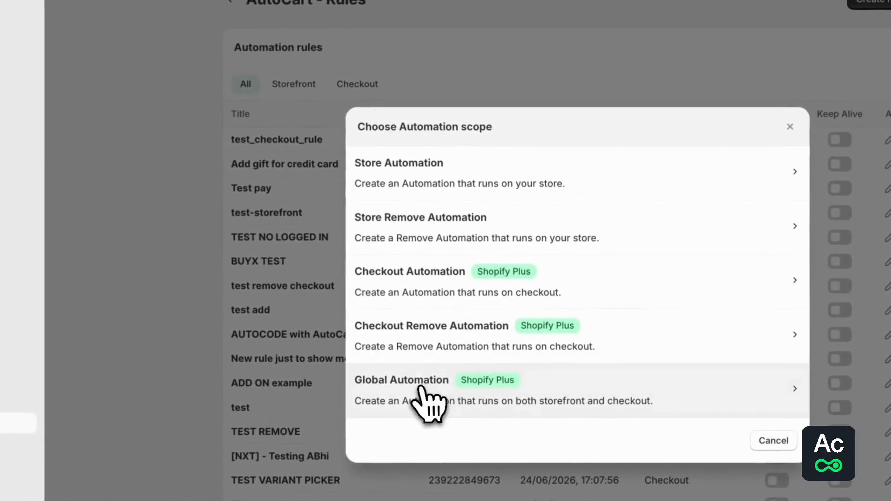
pyautogui.click(267, 448)
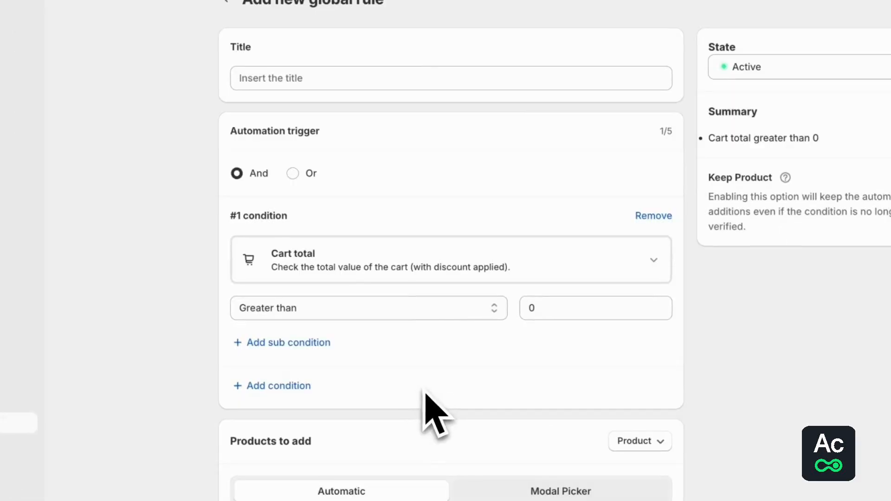
pyautogui.click(331, 78)
pyautogui.write('Ignore D')
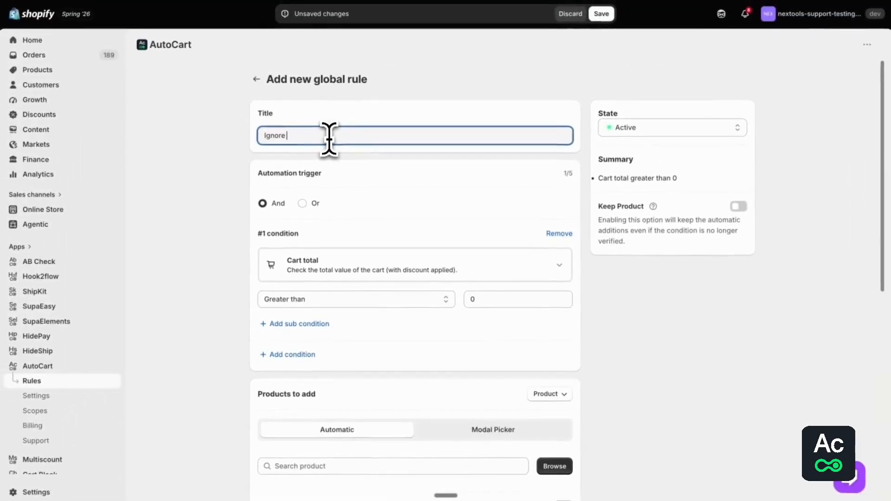
pyautogui.write('iscount')
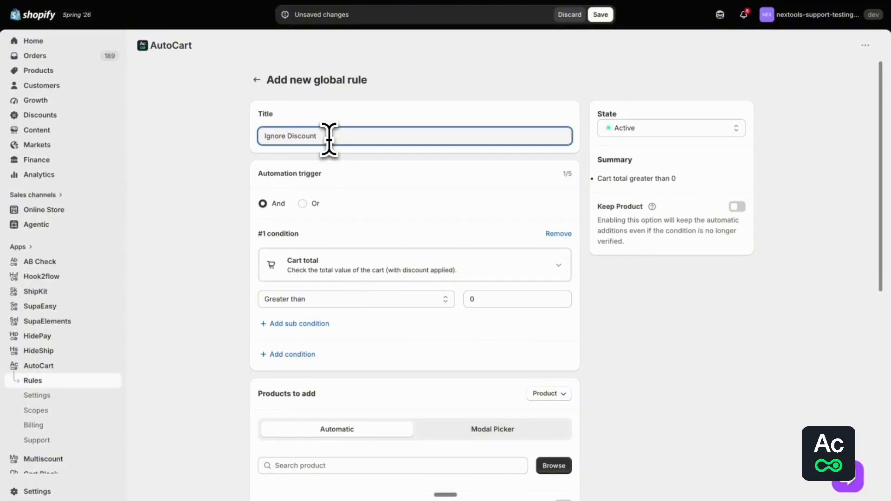
pyautogui.click(185, 227)
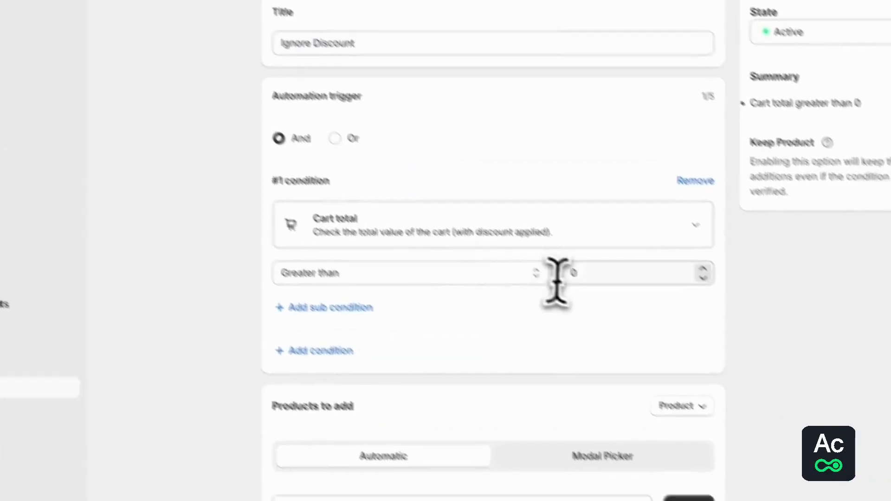
# - Set the rule's cart total condition to greater than 1000
pyautogui.click(559, 274)
pyautogui.write('100')
pyautogui.click(197, 266)
# - Choose the $100 Gift Card variant as the product the rule adds automatically
pyautogui.scroll(-5, 392, 339)
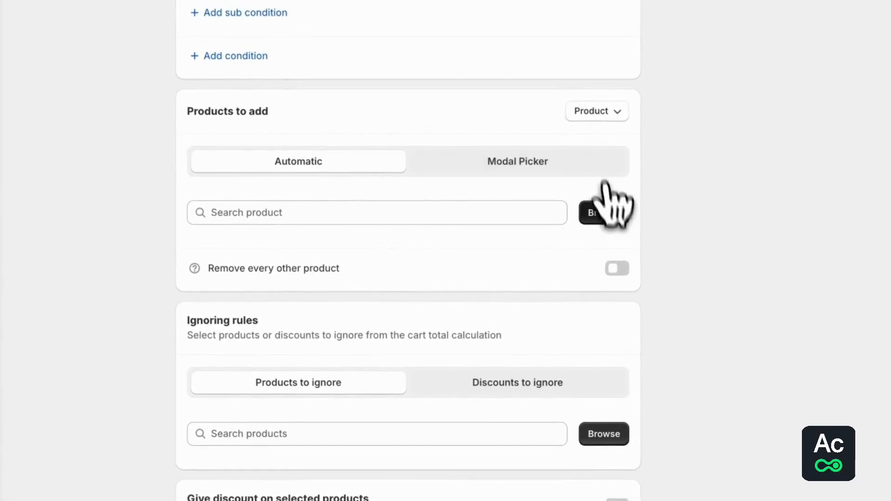
pyautogui.click(648, 201)
pyautogui.scroll(-5, 337, 297)
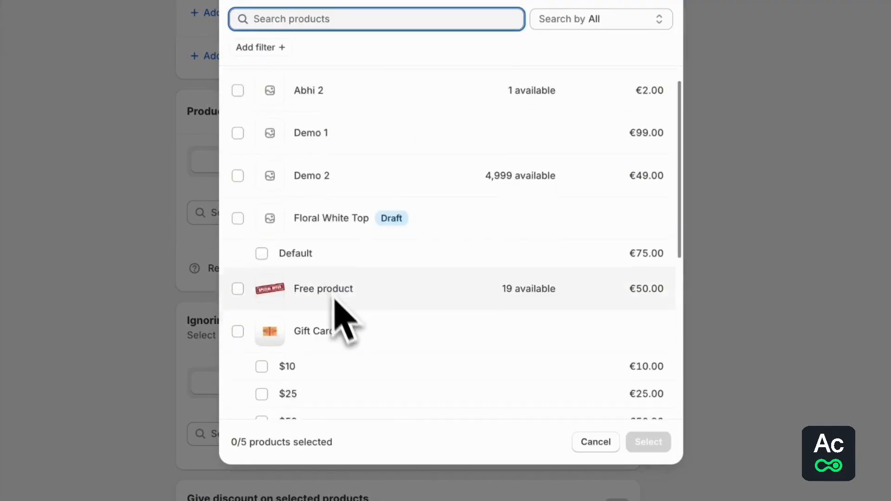
pyautogui.scroll(3, 344, 290)
pyautogui.click(262, 284)
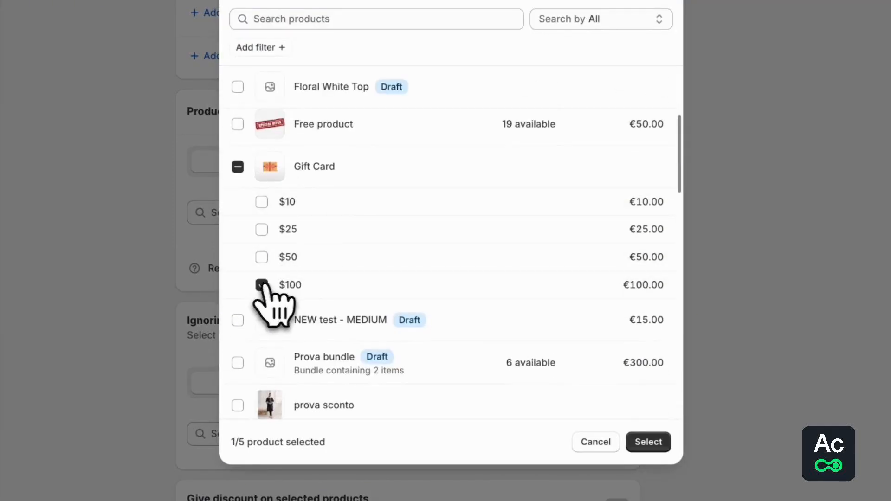
pyautogui.click(648, 441)
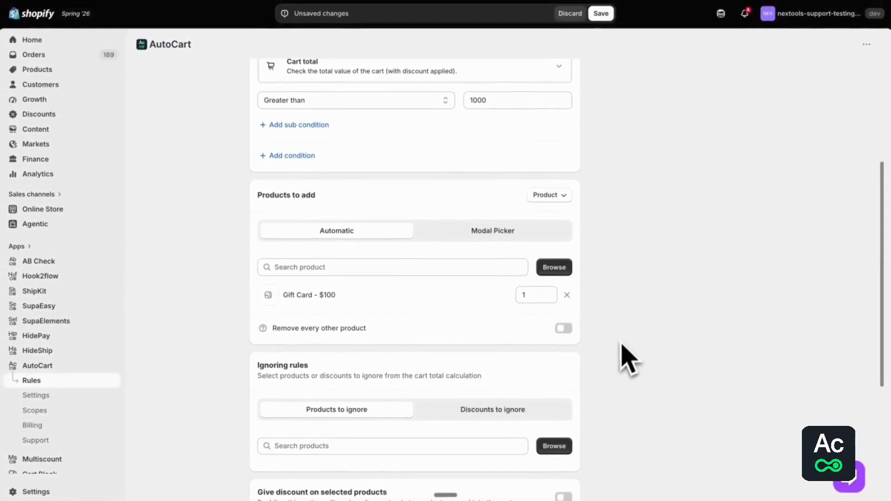
# - Add DISCOUNT A to the discounts ignored in the rule's cart total calculation
pyautogui.scroll(-1, 627, 368)
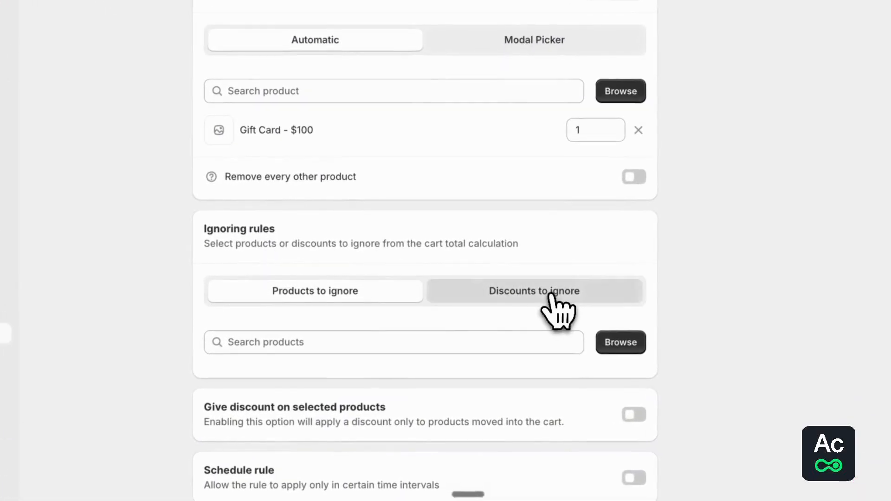
pyautogui.click(552, 297)
pyautogui.click(241, 362)
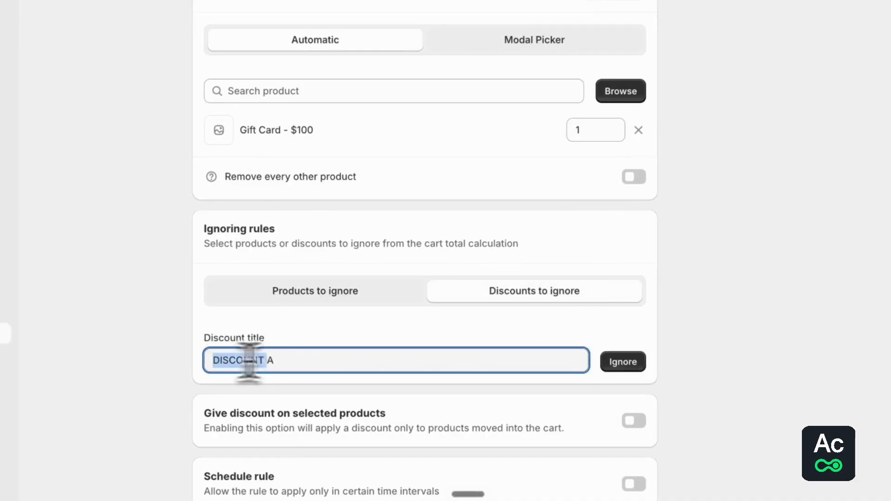
pyautogui.write('DISCOUNT A')
pyautogui.click(627, 362)
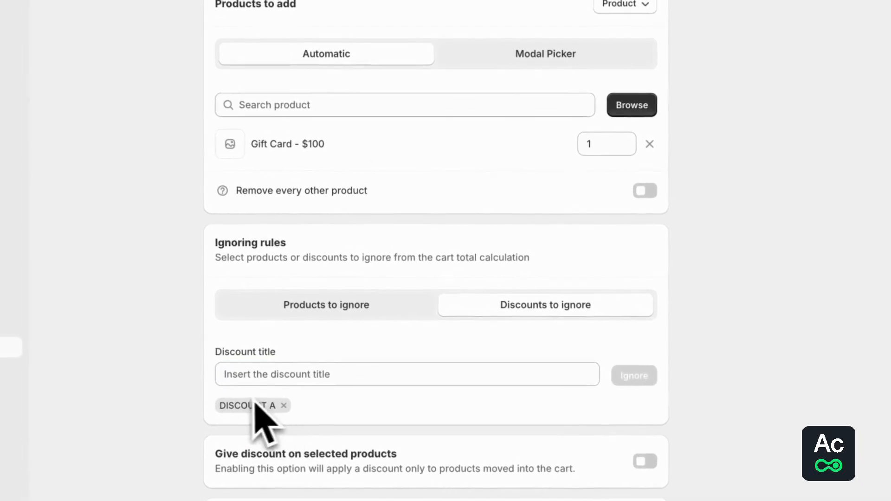
# - Enable the discount on selected products and set its customer message to GIFT FOR YOU
pyautogui.scroll(-6, 355, 408)
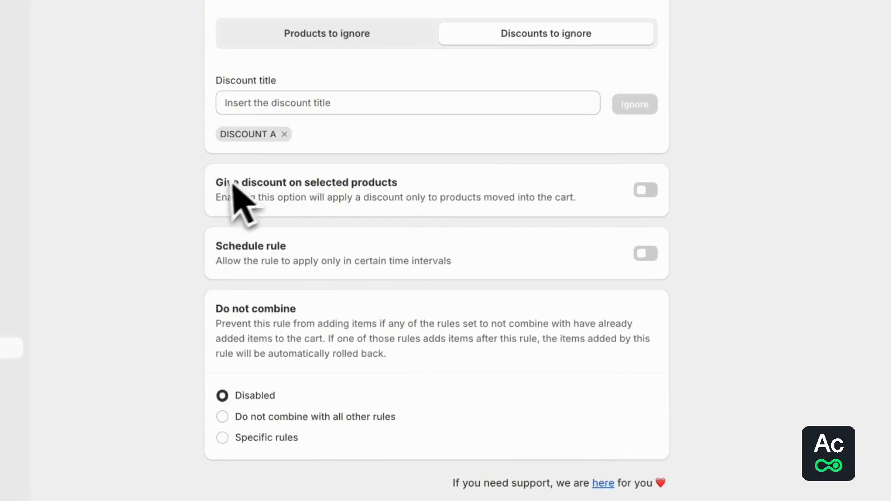
pyautogui.click(645, 189)
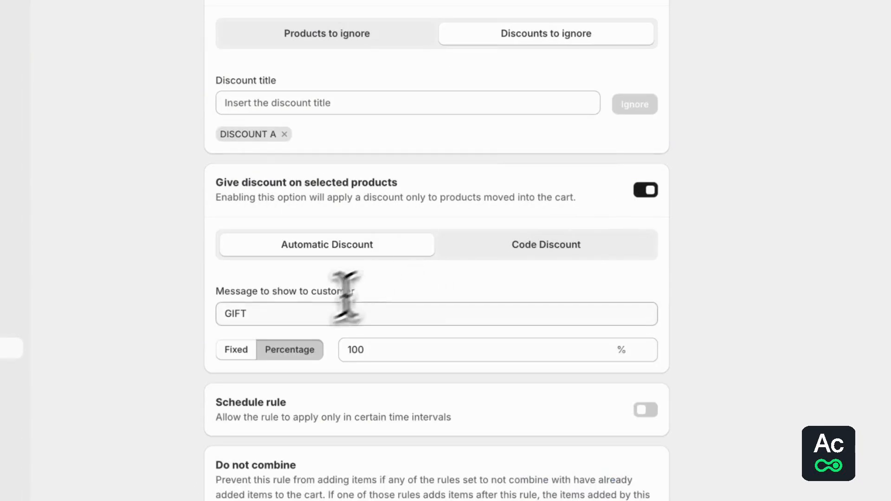
pyautogui.click(275, 318)
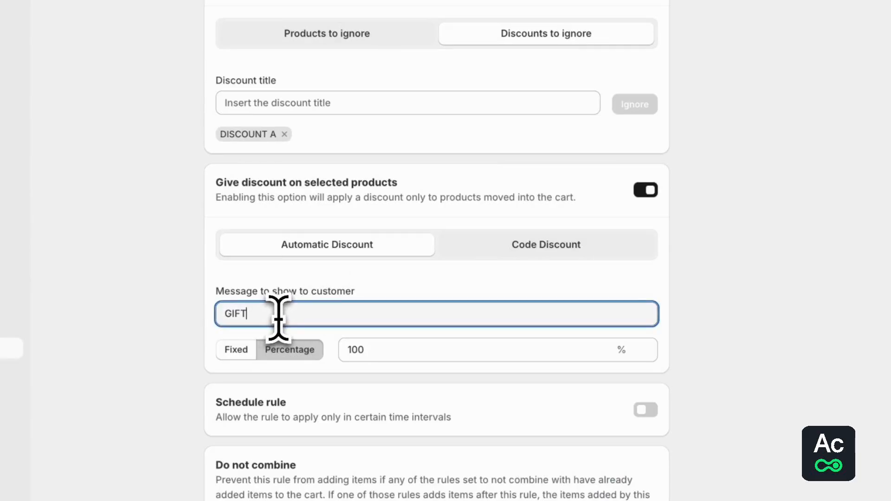
pyautogui.write('FOR YOU')
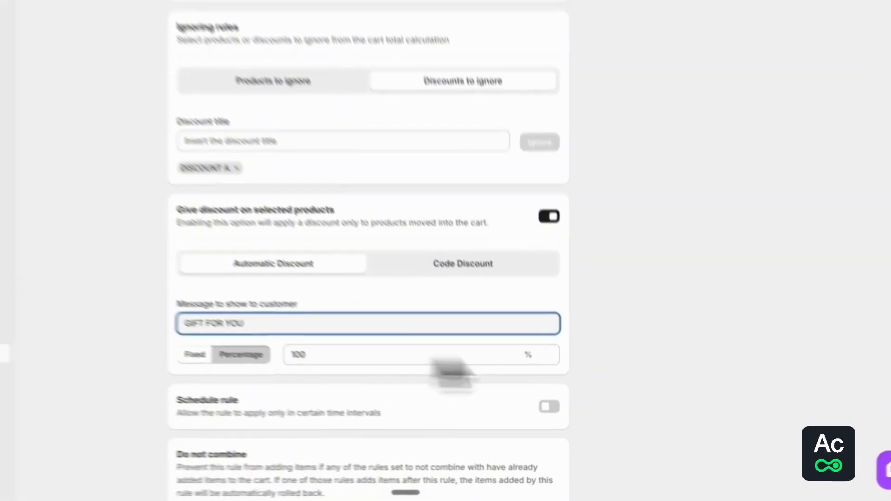
pyautogui.click(695, 384)
# - Check the remaining rule settings and save the Ignore Discount global rule
pyautogui.scroll(-3, 576, 356)
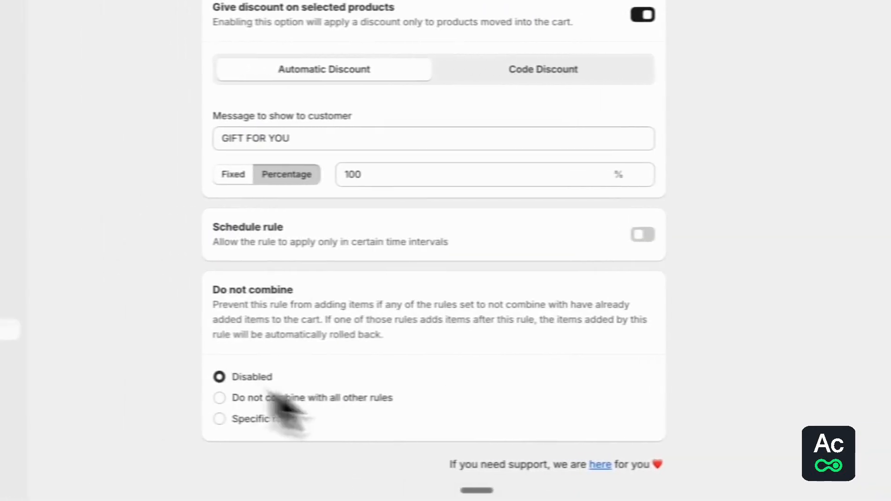
pyautogui.scroll(5, 680, 333)
pyautogui.scroll(10, 689, 355)
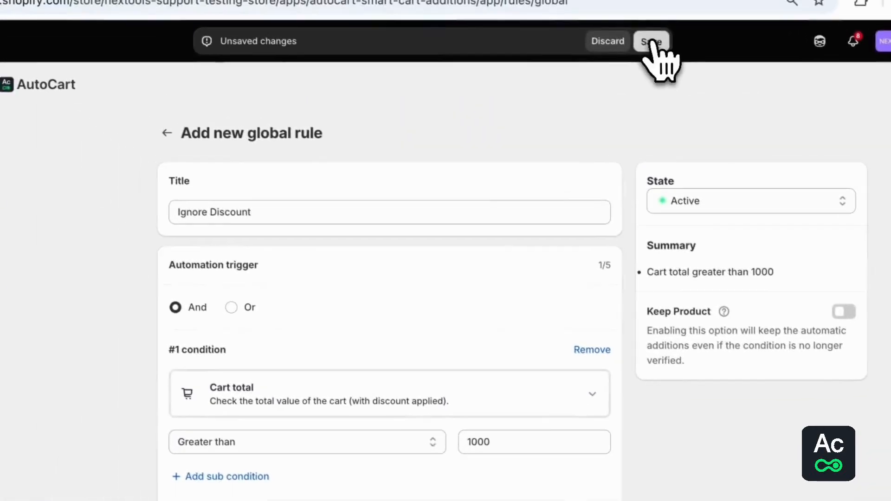
pyautogui.click(651, 43)
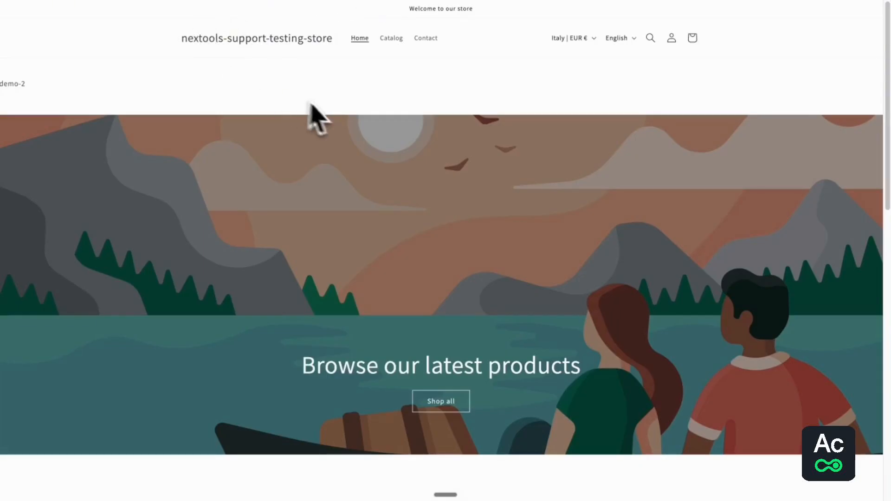
# - In the online storefront, open The 3p Fulfilled Snowboard from the full product list and add the Short variant to the cart
pyautogui.scroll(-10, 333, 100)
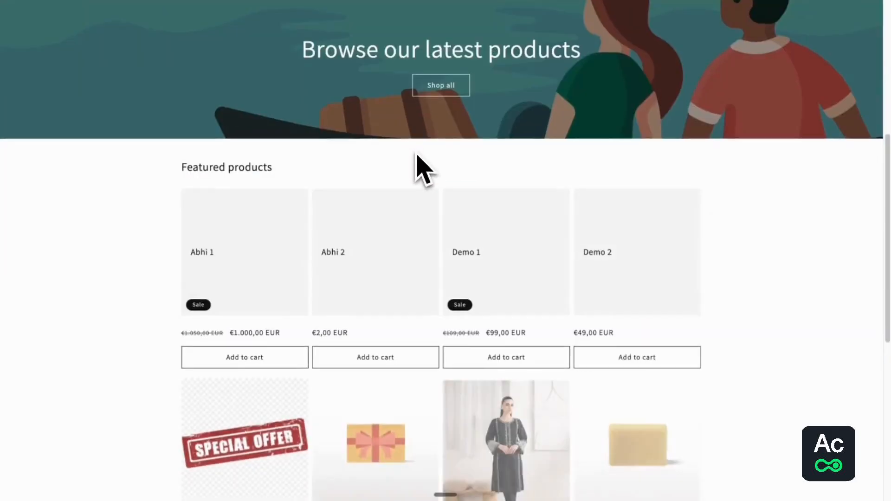
pyautogui.scroll(-2, 452, 216)
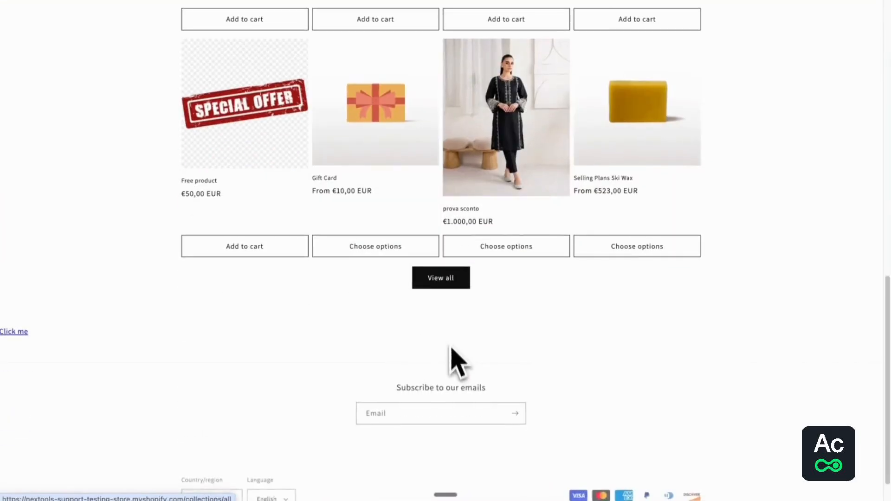
pyautogui.click(450, 278)
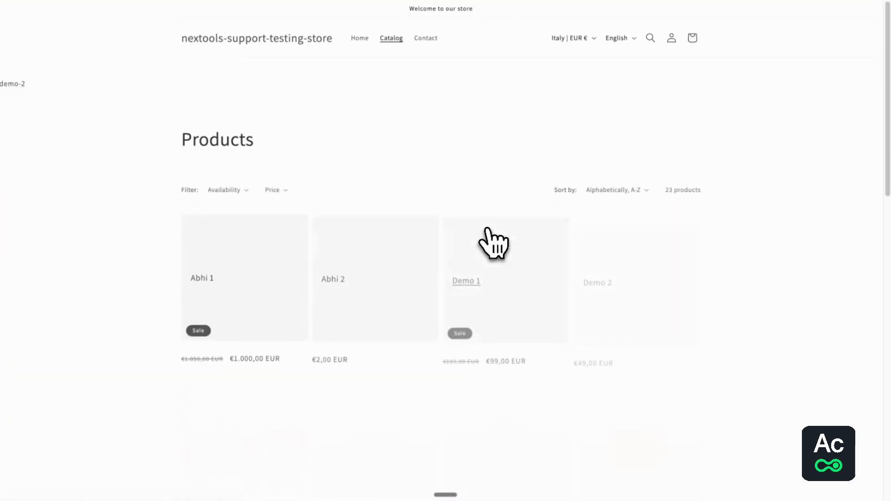
pyautogui.scroll(-8, 487, 251)
pyautogui.scroll(-5, 487, 255)
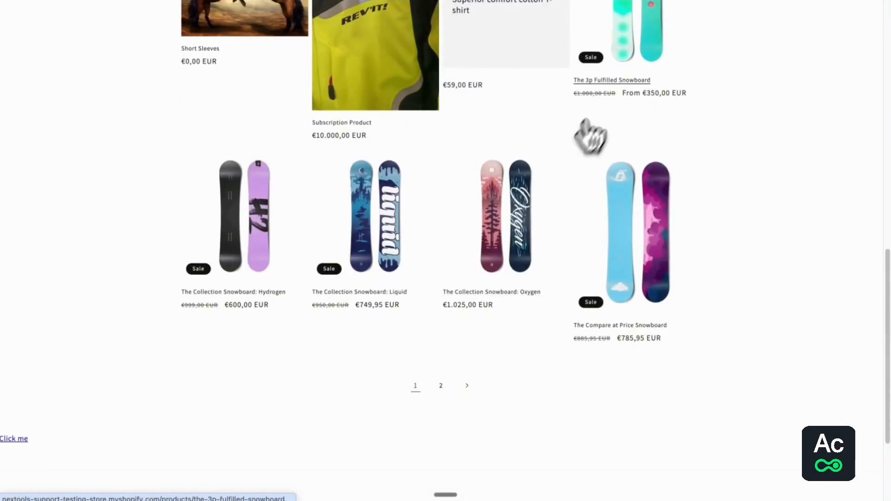
pyautogui.click(634, 51)
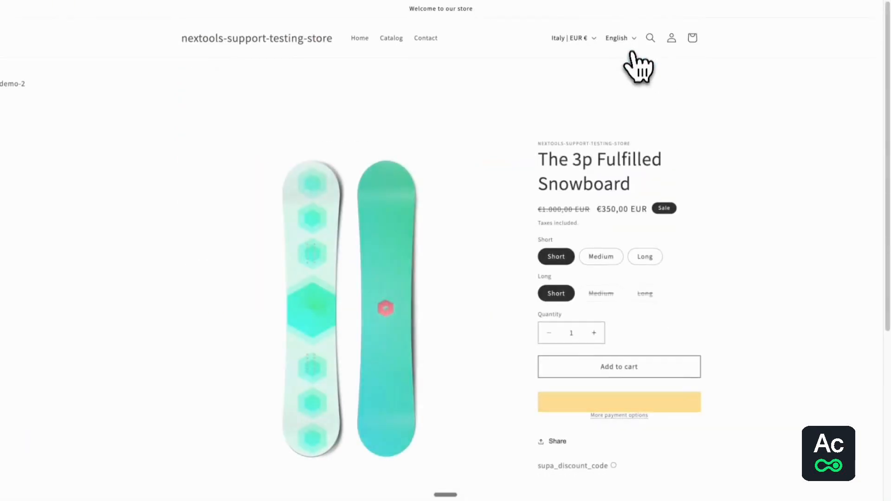
pyautogui.click(603, 365)
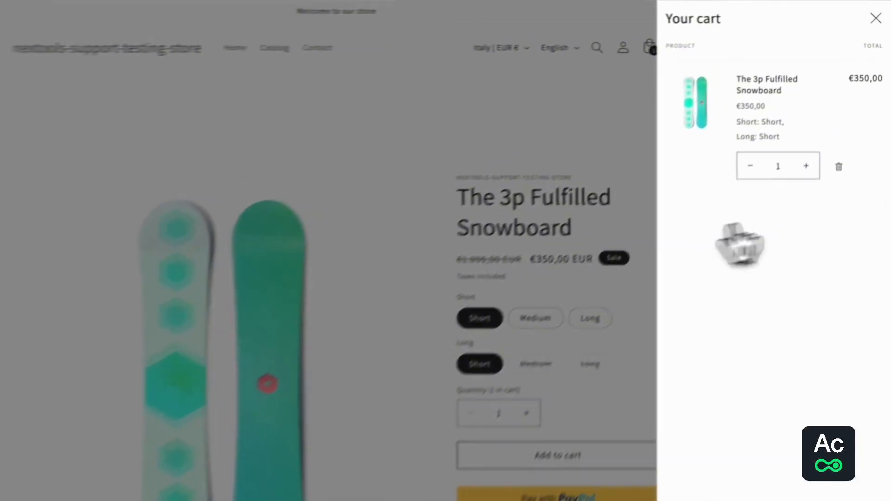
# - Increase the snowboard's cart quantity to 3 and check the cart's estimated total
pyautogui.click(794, 188)
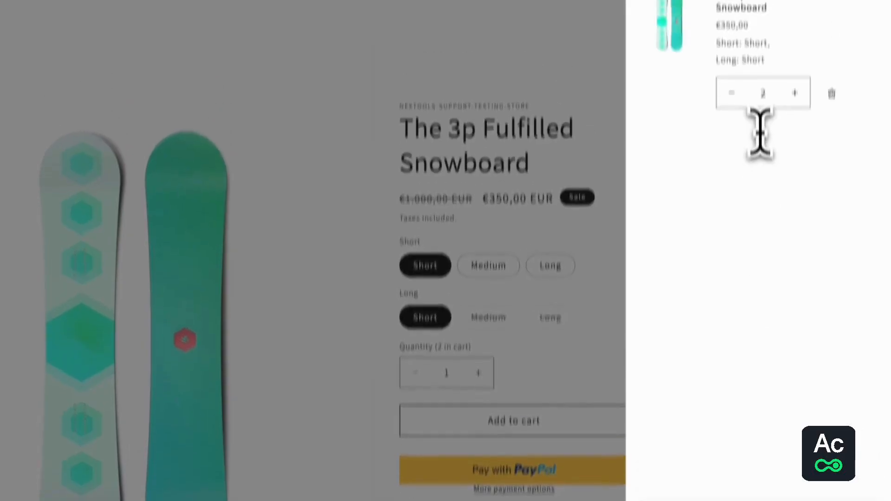
pyautogui.click(794, 26)
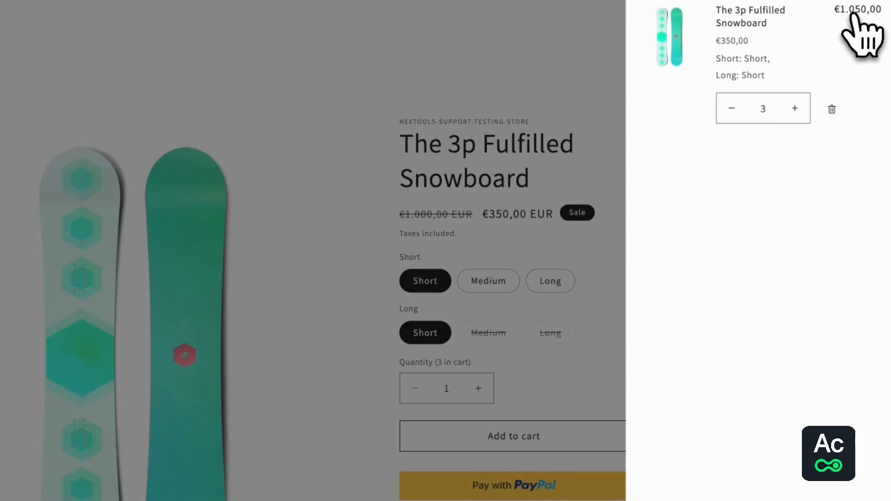
pyautogui.moveTo(860, 445); pyautogui.dragTo(880, 445)
# - Proceed to checkout and examine the gift card's discount and the order discount in the order summary
pyautogui.click(863, 482)
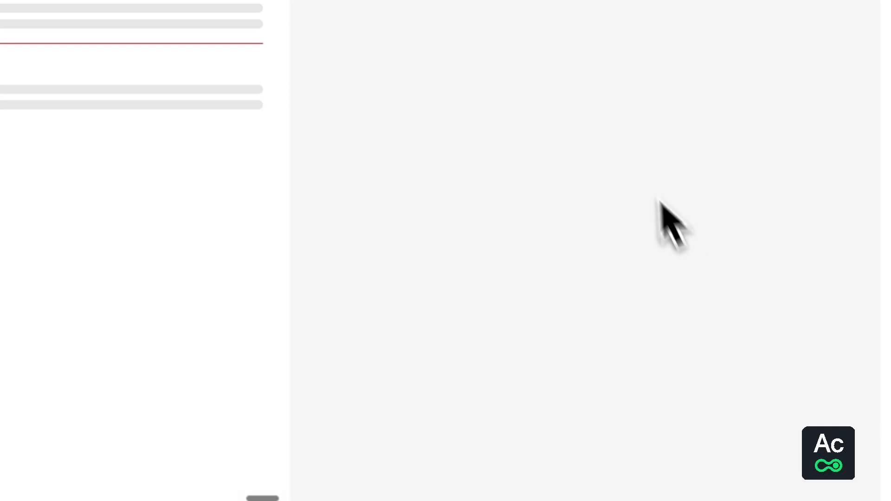
pyautogui.scroll(2, 609, 99)
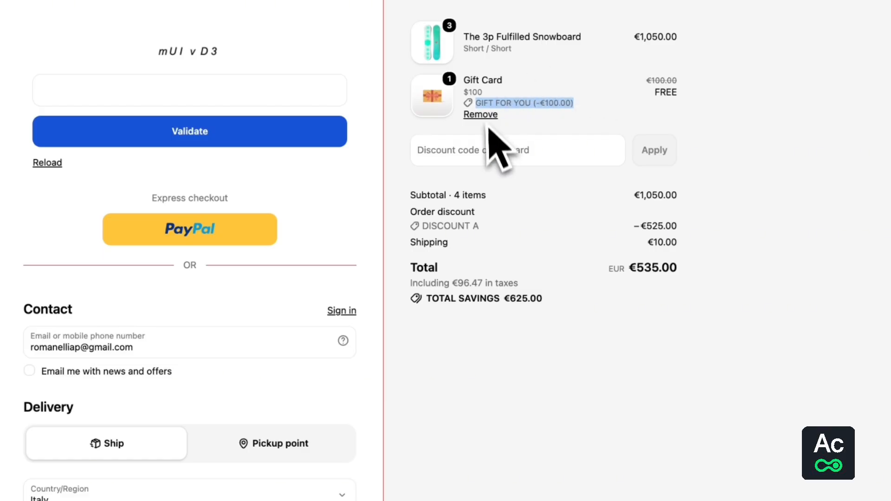
pyautogui.moveTo(514, 237); pyautogui.dragTo(413, 210)
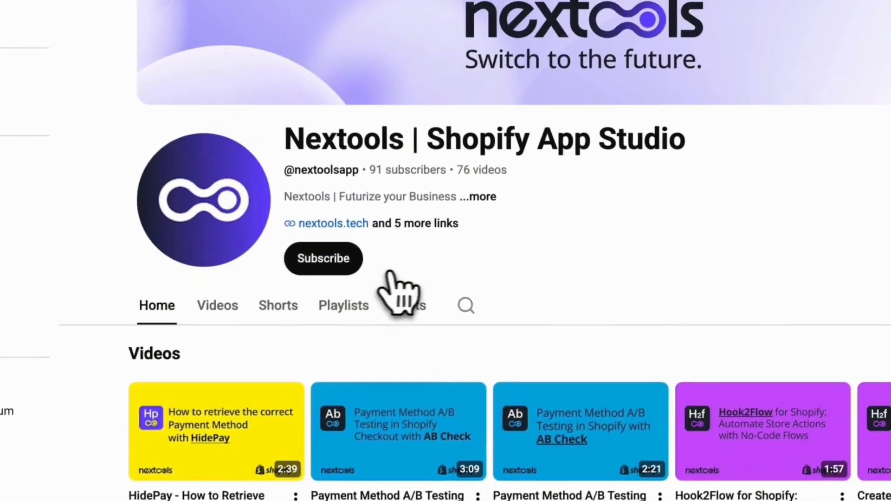
# - Switch to YouTube, subscribe to the Nextools channel and open its notification options
pyautogui.click(319, 263)
pyautogui.click(390, 271)
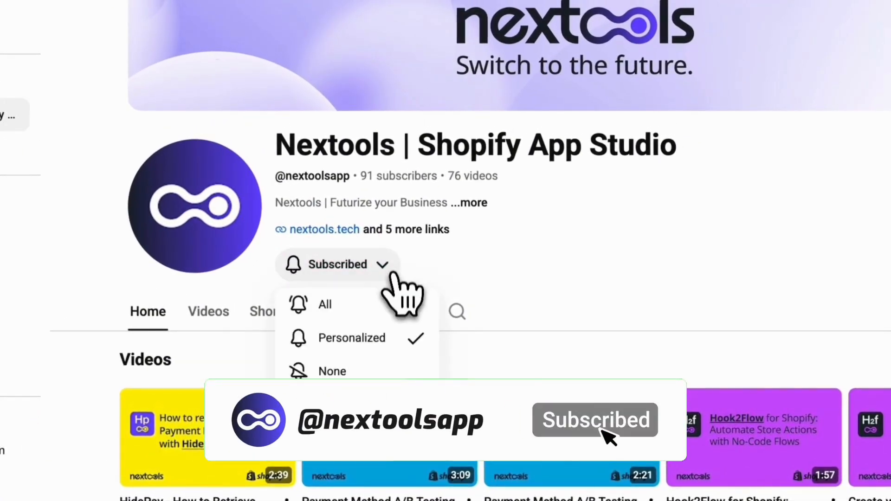